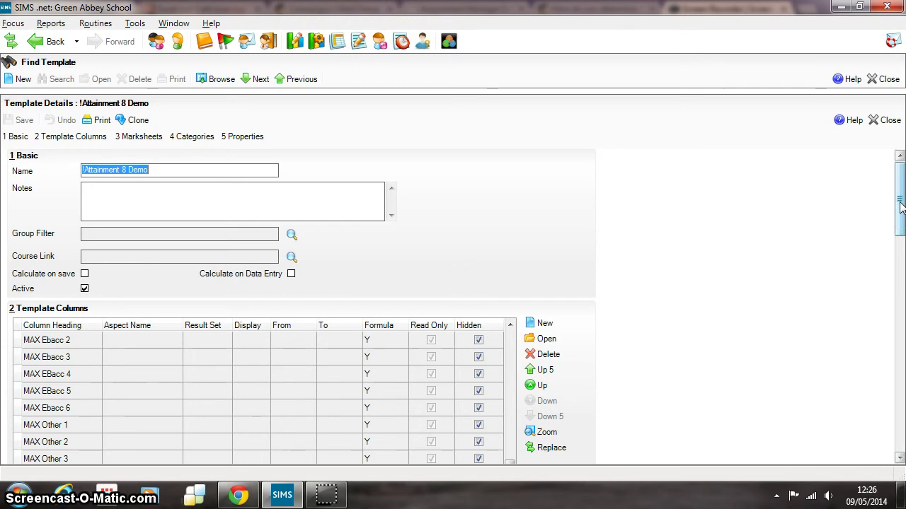
Enlarge the template columns list and look through the subject attainment columns and the formula columns
{"action": "left_click_drag", "start_coordinate": [900, 205], "coordinate": [900, 228]}
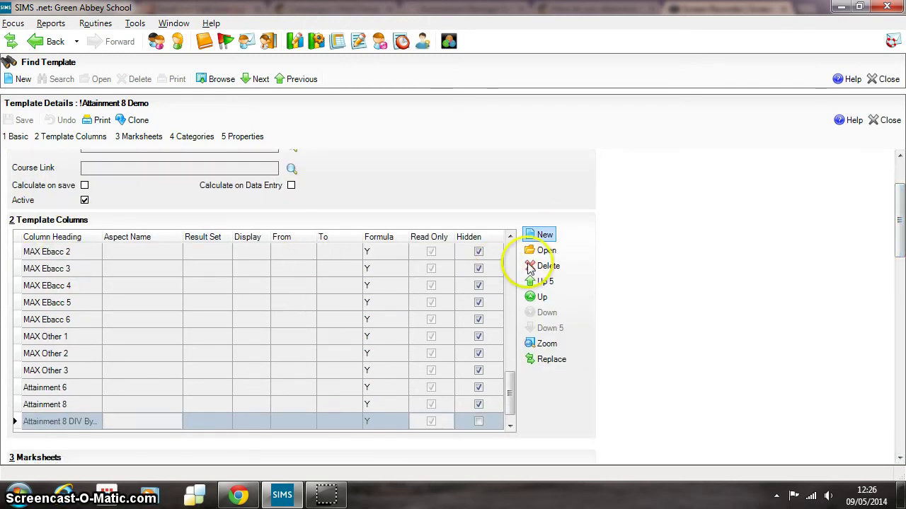
{"action": "left_click", "coordinate": [546, 343]}
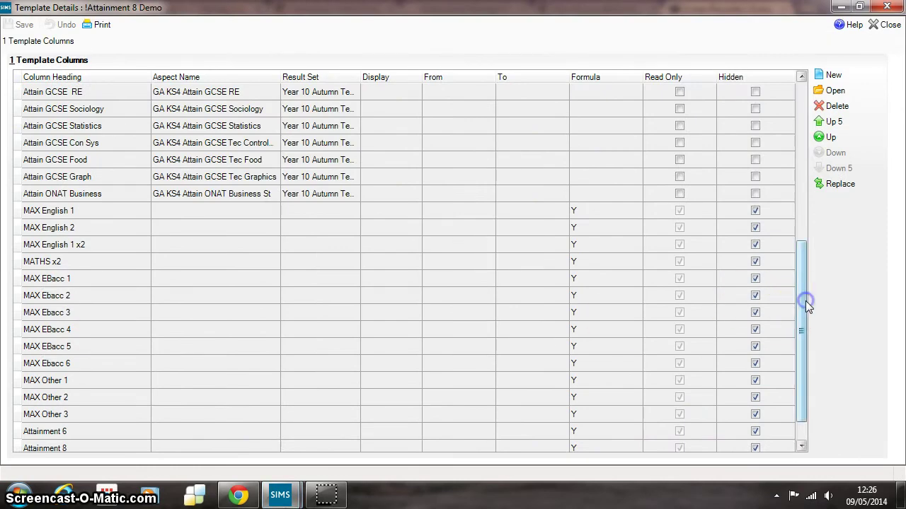
{"action": "left_click_drag", "start_coordinate": [802, 300], "coordinate": [803, 124]}
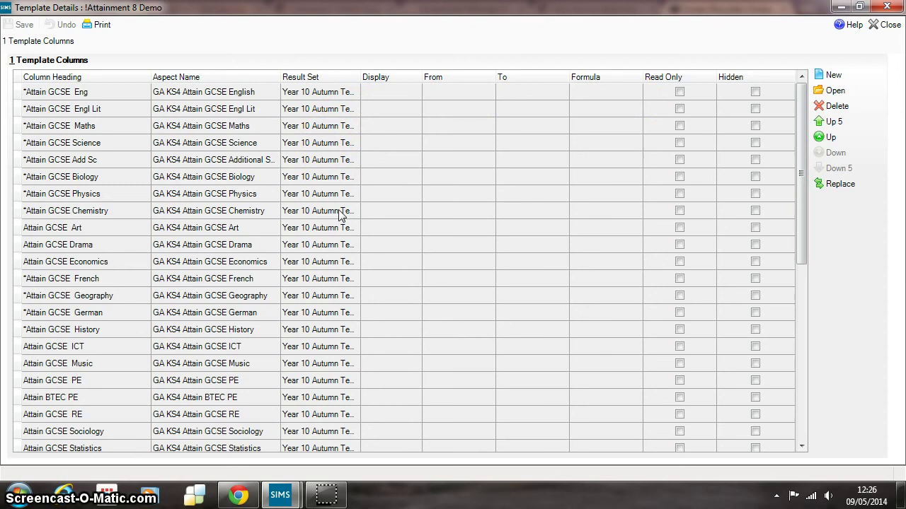
{"action": "left_click", "coordinate": [800, 191]}
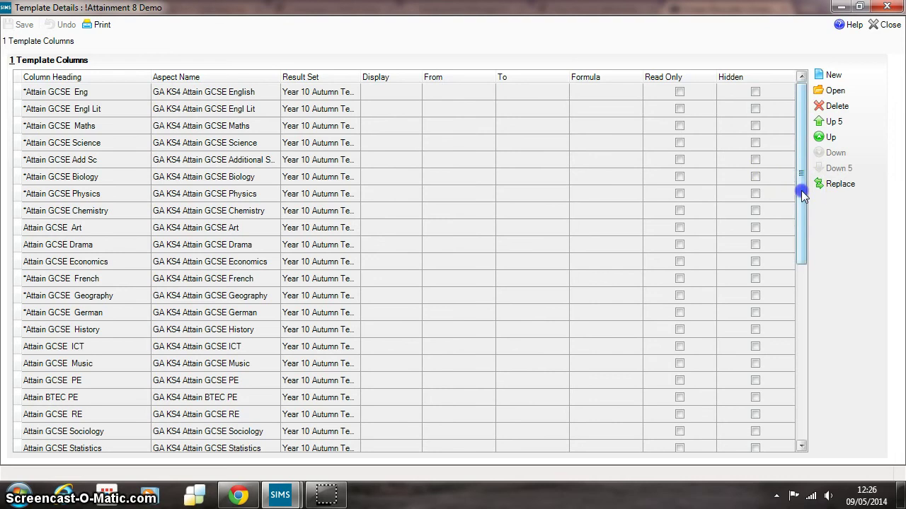
{"action": "left_click_drag", "start_coordinate": [801, 190], "coordinate": [801, 360]}
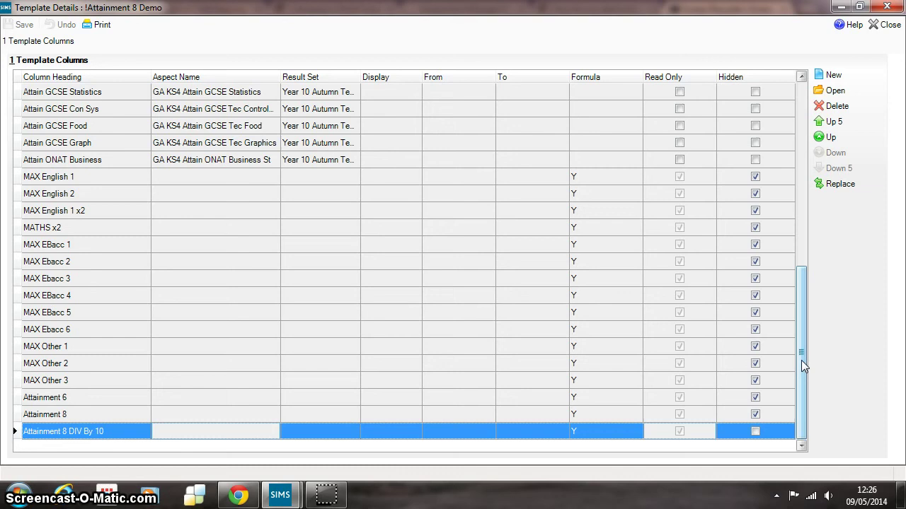
Open the MAX English 1 column, review the source columns and Max rank of its formula, and close its details
{"action": "double_click", "coordinate": [182, 178]}
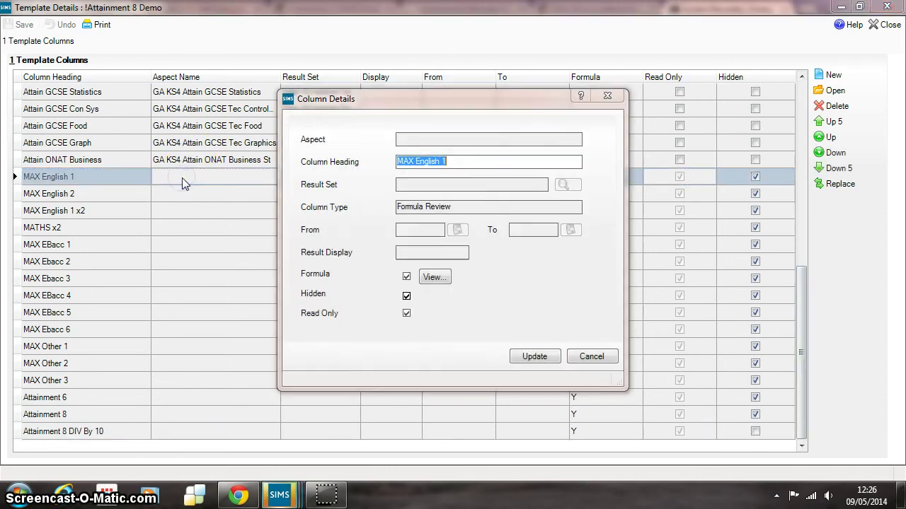
{"action": "left_click", "coordinate": [434, 278]}
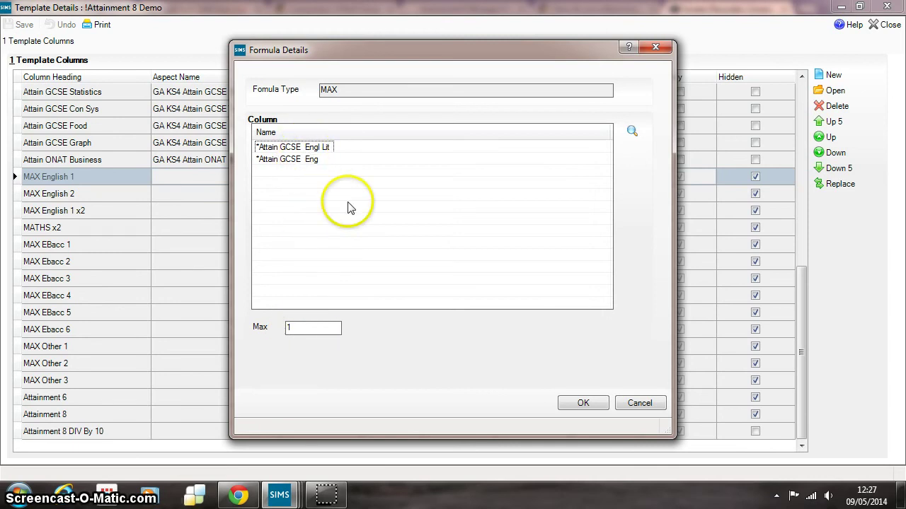
{"action": "left_click", "coordinate": [576, 409]}
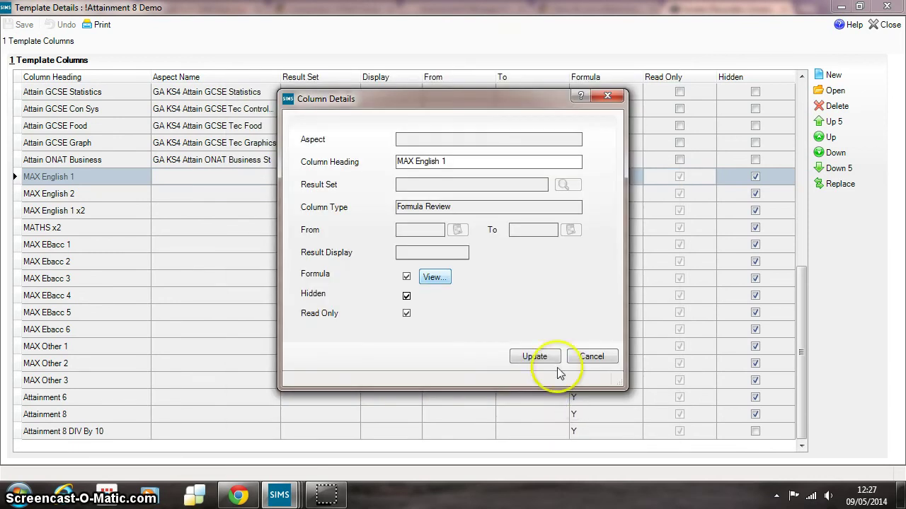
{"action": "left_click", "coordinate": [542, 357]}
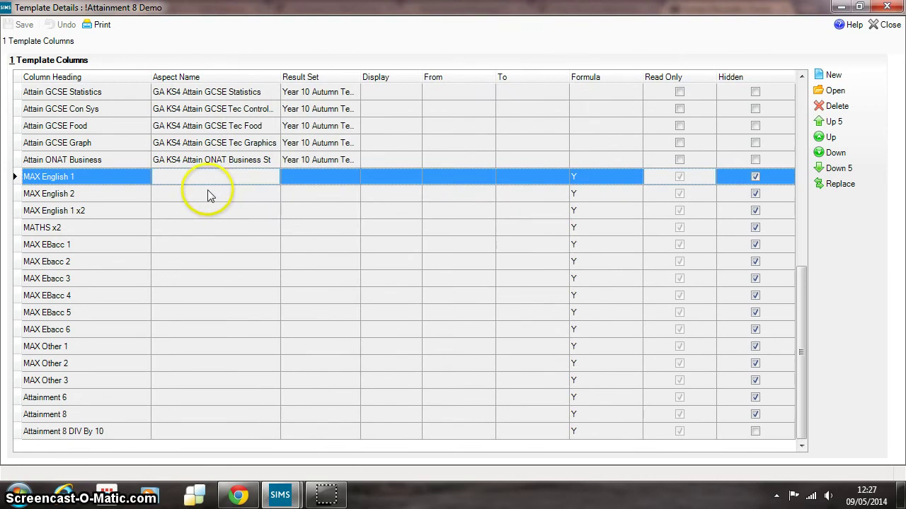
Review the formula of the MAX English 2 column, checking its source columns and Max rank, and close its details
{"action": "double_click", "coordinate": [207, 190]}
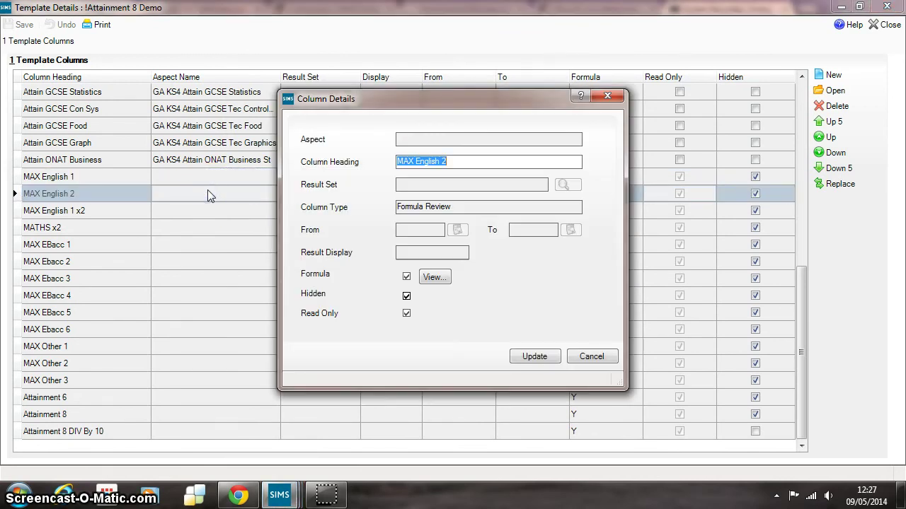
{"action": "left_click", "coordinate": [434, 276]}
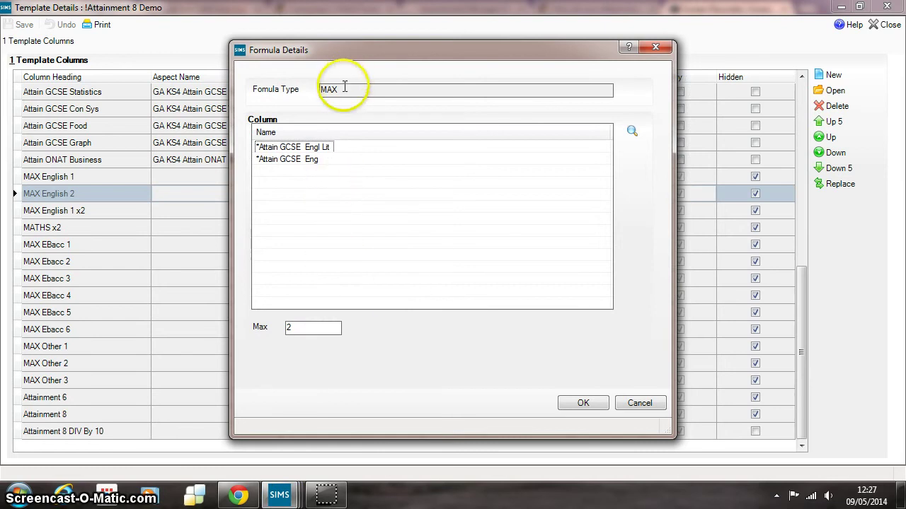
{"action": "left_click", "coordinate": [296, 328]}
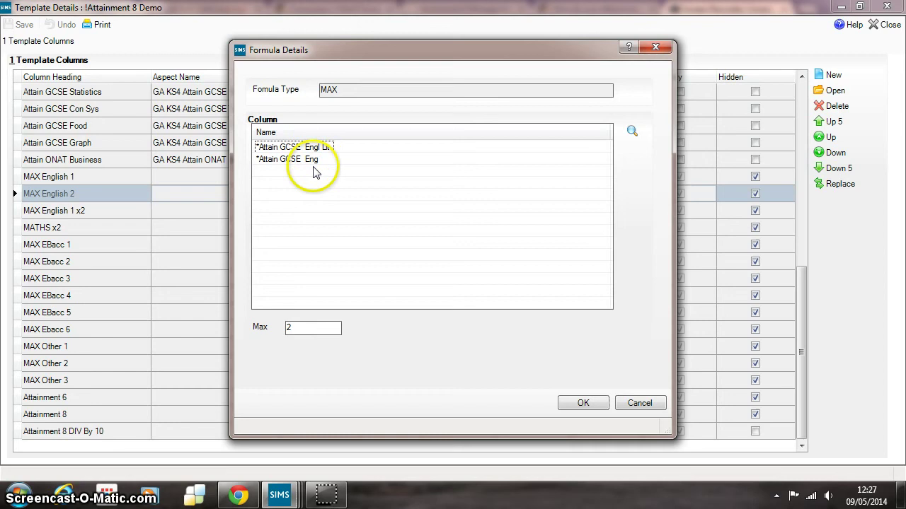
{"action": "left_click", "coordinate": [582, 402]}
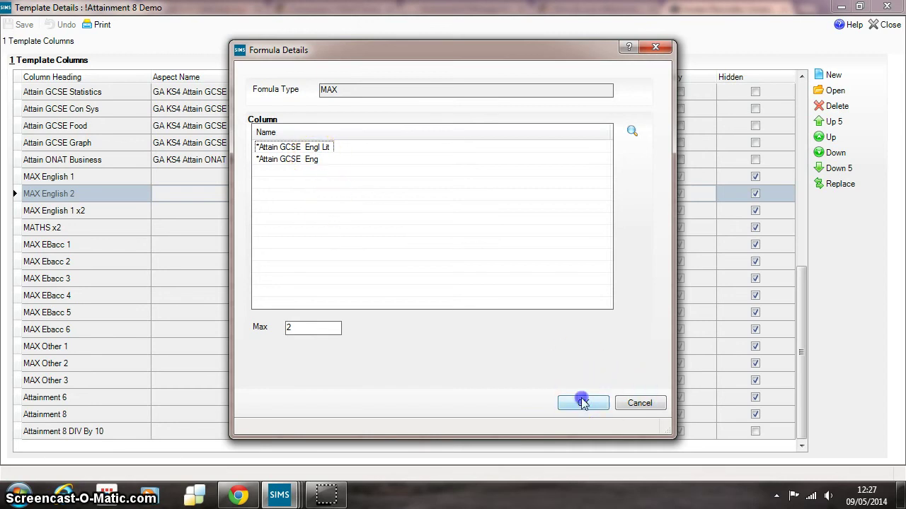
{"action": "left_click", "coordinate": [532, 354]}
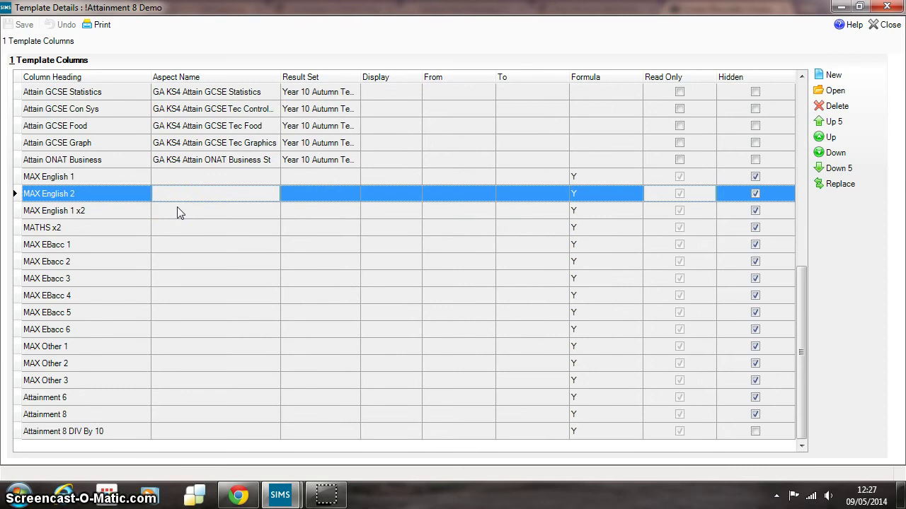
Review the two terms of the MAX English 1 x2 column's formula and close its details
{"action": "double_click", "coordinate": [177, 210]}
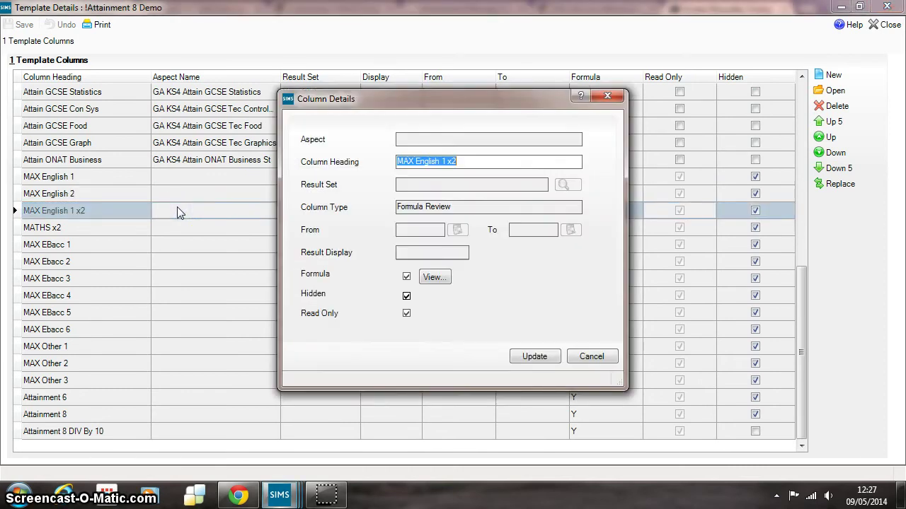
{"action": "left_click", "coordinate": [434, 277]}
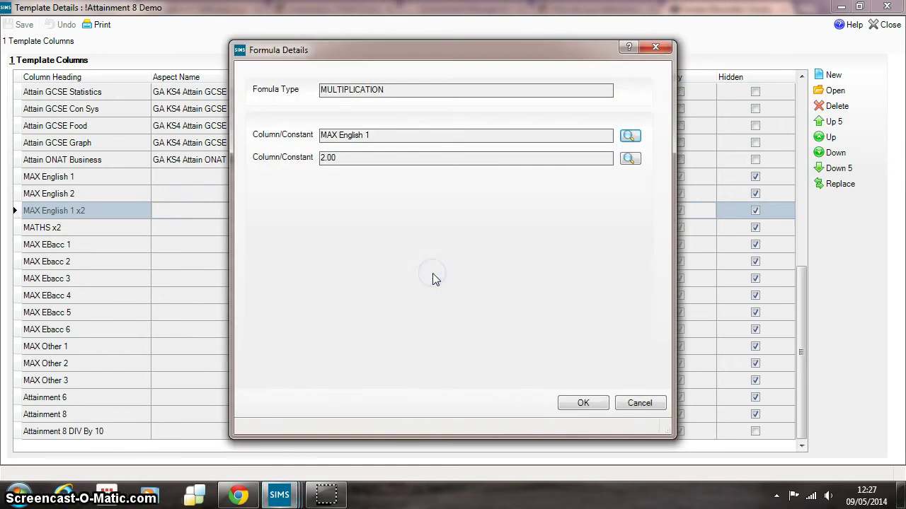
{"action": "left_click", "coordinate": [585, 402]}
{"action": "left_click", "coordinate": [544, 356]}
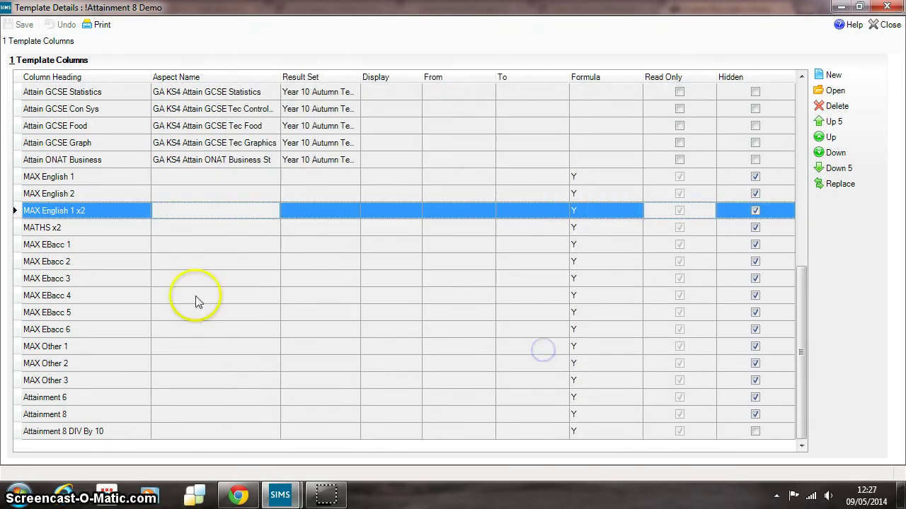
Review the two terms of the MATHS x2 column's formula and close its details
{"action": "double_click", "coordinate": [99, 228]}
{"action": "left_click", "coordinate": [433, 278]}
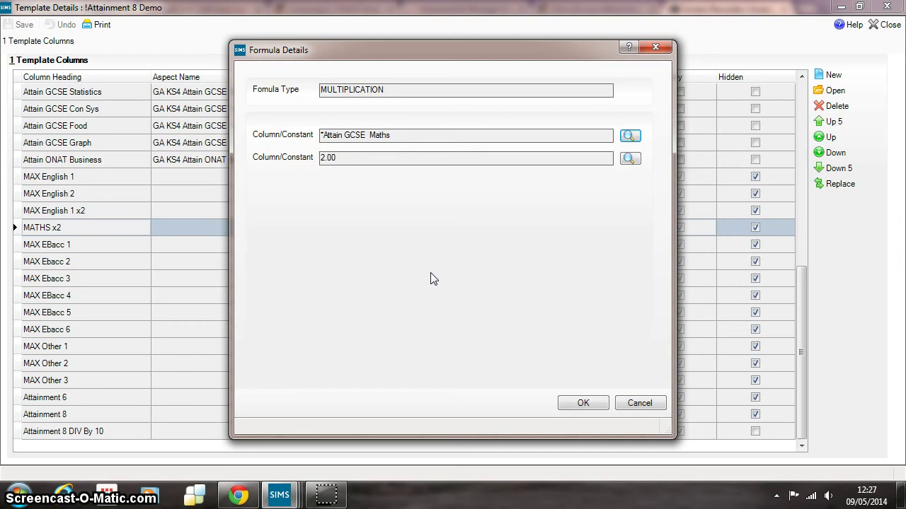
{"action": "left_click", "coordinate": [582, 403]}
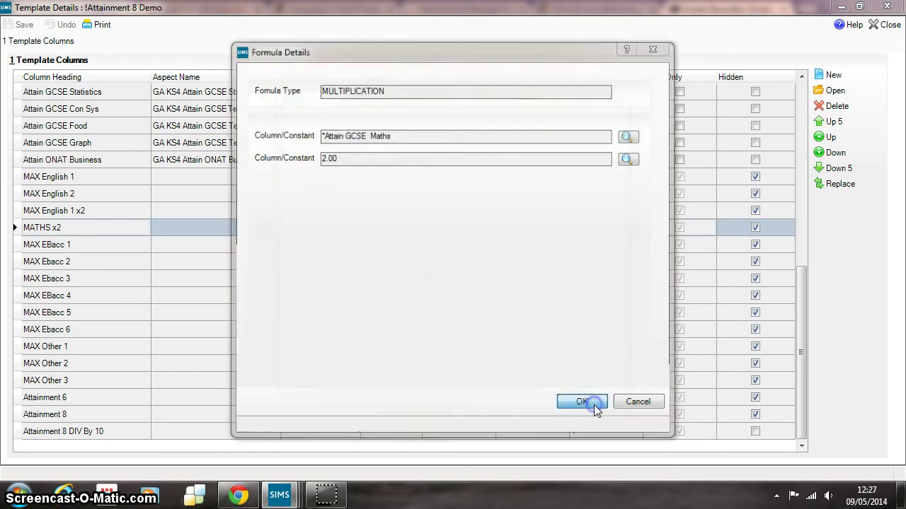
{"action": "left_click", "coordinate": [534, 356]}
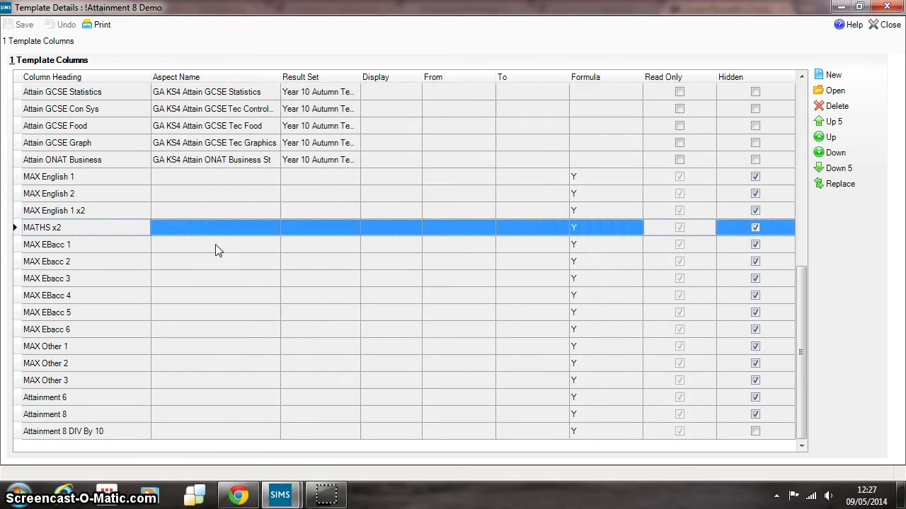
Review which subject columns and Max rank the MAX EBacc 1 formula uses, and close its details
{"action": "double_click", "coordinate": [216, 245]}
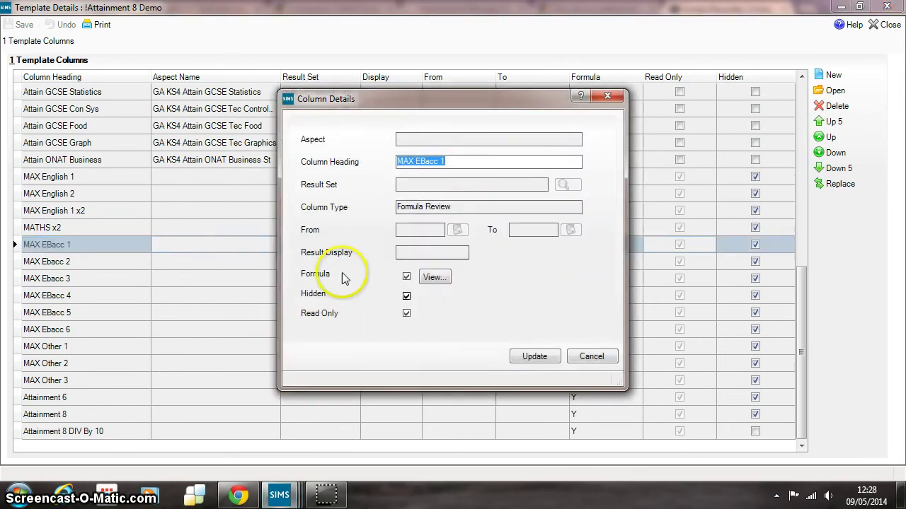
{"action": "left_click", "coordinate": [440, 276]}
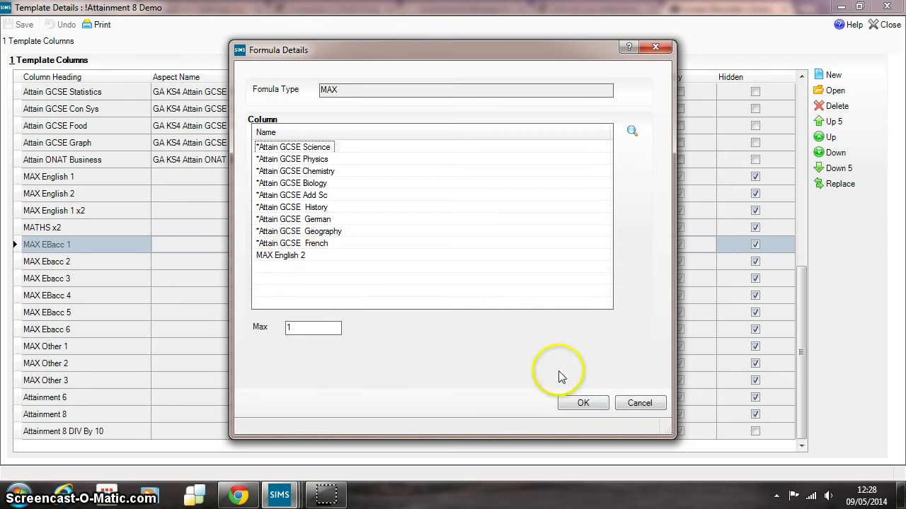
{"action": "left_click", "coordinate": [582, 405]}
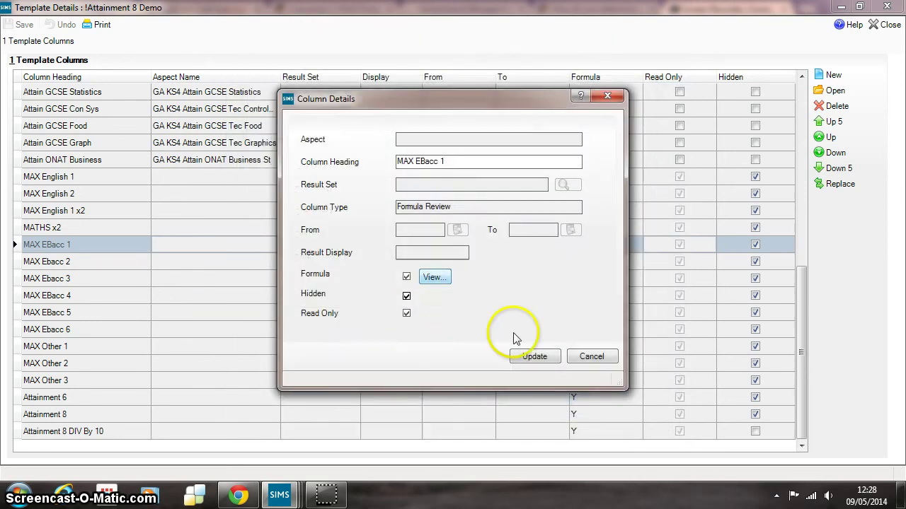
{"action": "left_click", "coordinate": [536, 356]}
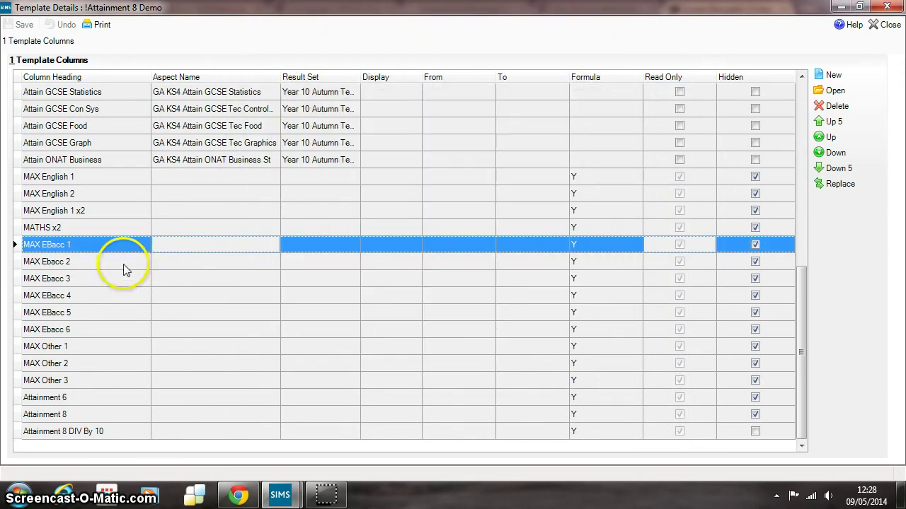
Review the source columns and Max rank in the MAX Ebacc 2 formula and leave its details without updating
{"action": "left_click", "coordinate": [124, 268]}
{"action": "double_click", "coordinate": [124, 268]}
{"action": "left_click", "coordinate": [432, 281]}
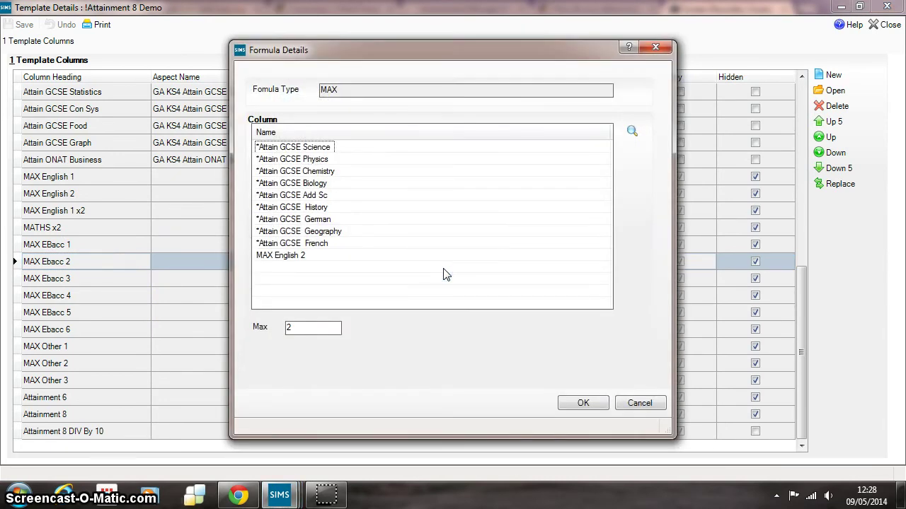
{"action": "left_click", "coordinate": [408, 300]}
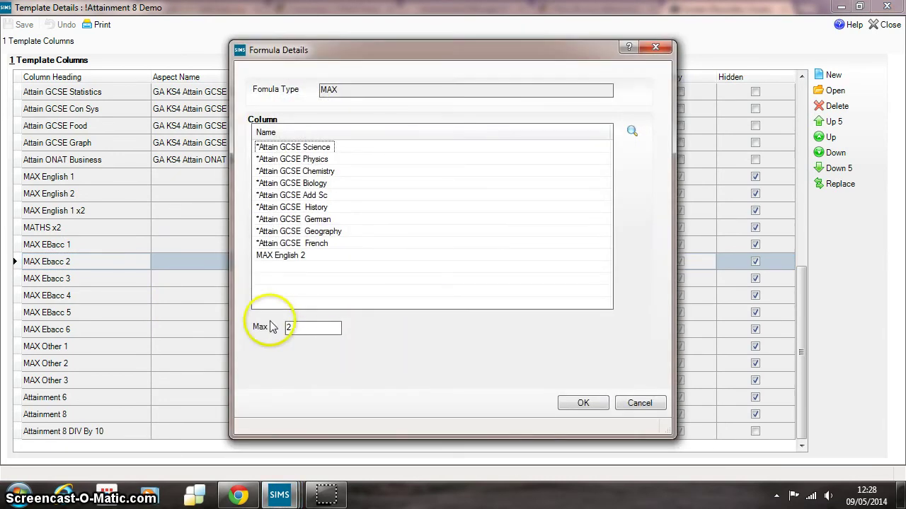
{"action": "left_click", "coordinate": [302, 326]}
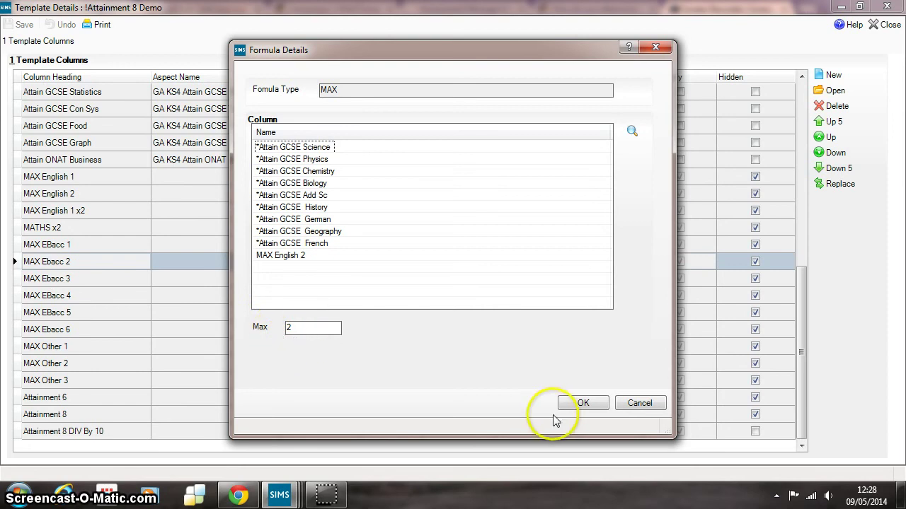
{"action": "left_click", "coordinate": [575, 403]}
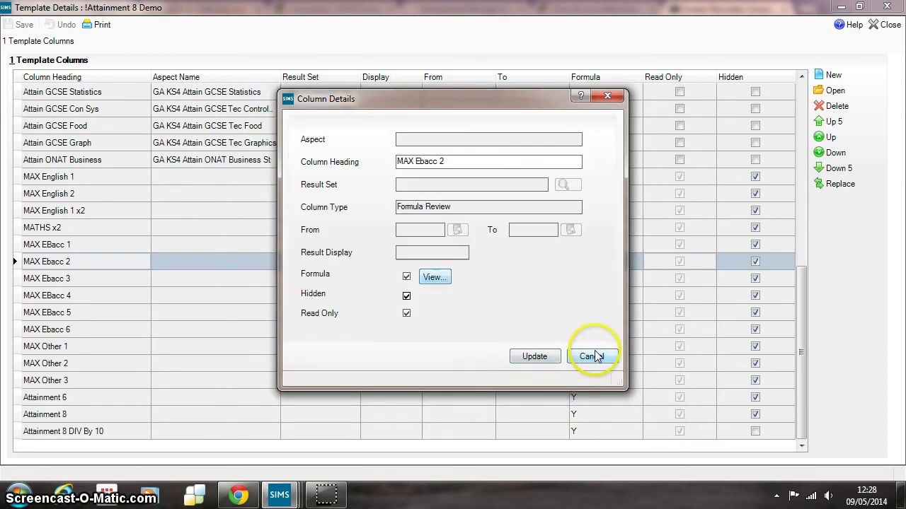
{"action": "left_click", "coordinate": [596, 357]}
Check the formula of the MAX Ebacc 3 column and leave its details without updating
{"action": "double_click", "coordinate": [136, 278]}
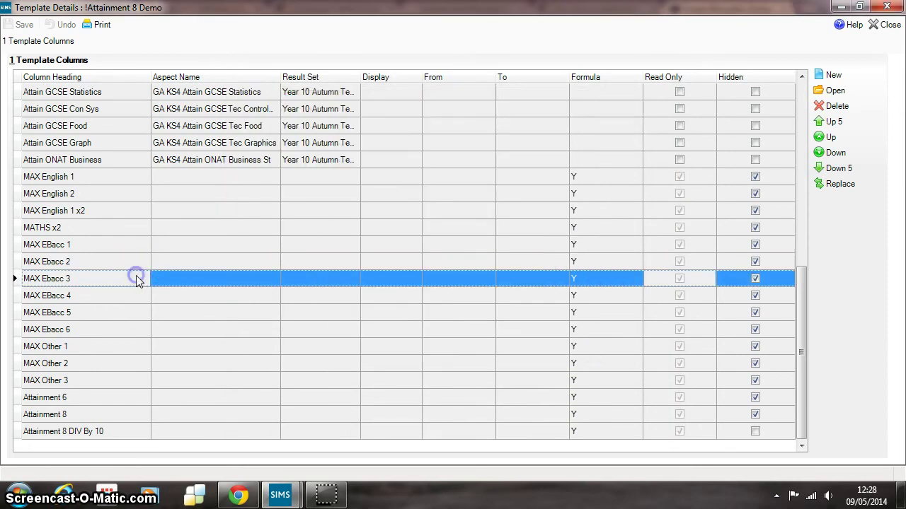
{"action": "left_click", "coordinate": [440, 280]}
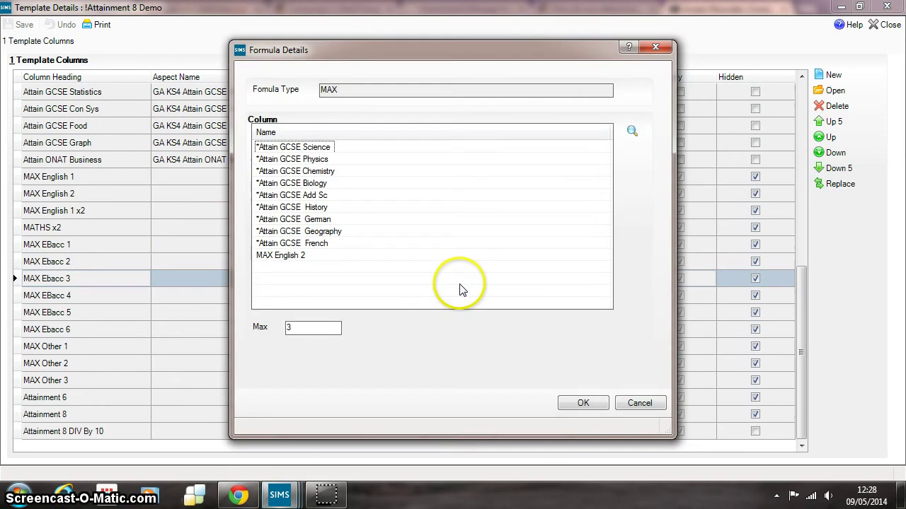
{"action": "left_click", "coordinate": [638, 401]}
{"action": "left_click", "coordinate": [582, 358]}
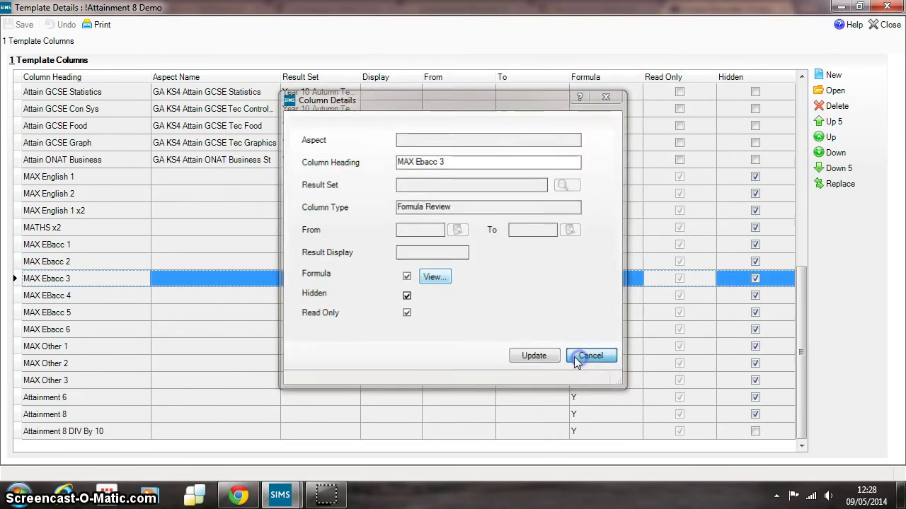
Check the formula of the MAX Ebacc 6 column and leave its details without updating
{"action": "left_click", "coordinate": [145, 333]}
{"action": "double_click", "coordinate": [145, 333]}
{"action": "left_click", "coordinate": [433, 334]}
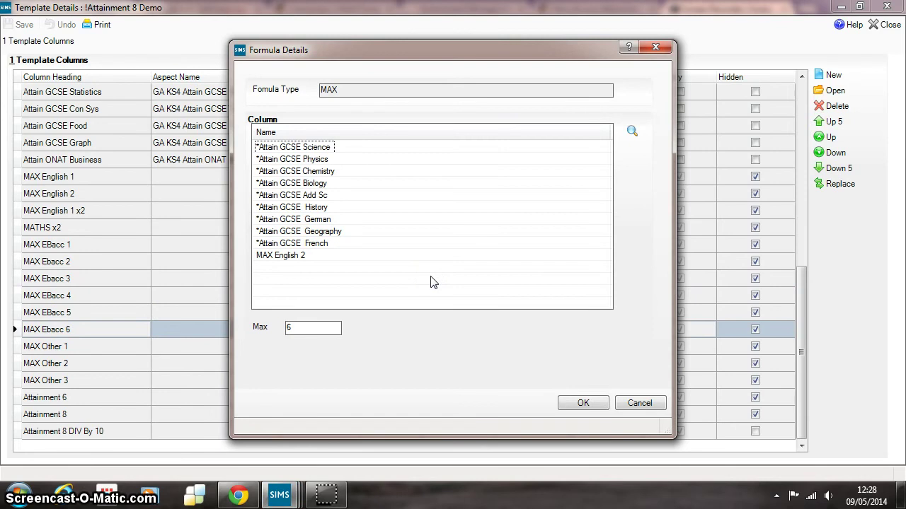
{"action": "left_click", "coordinate": [639, 403]}
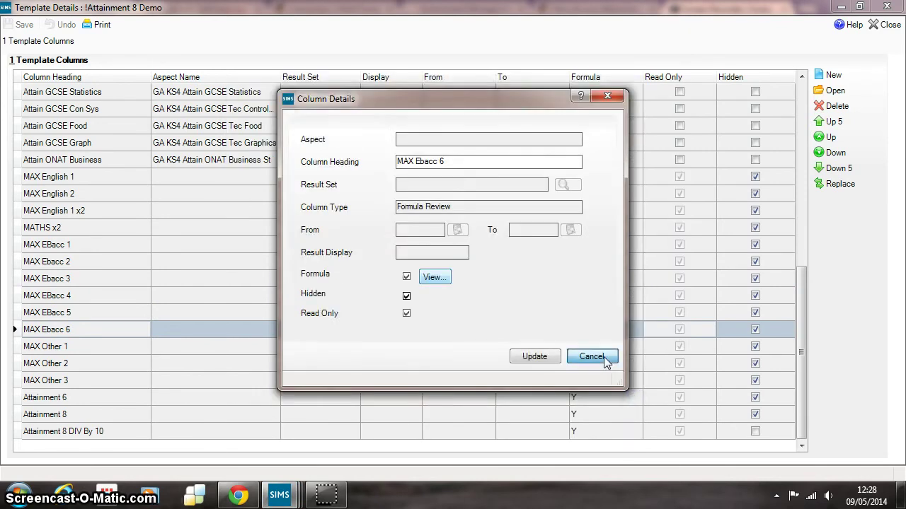
{"action": "left_click", "coordinate": [604, 358]}
Review the source columns and Max rank in the MAX Other 1 formula, and close its details with an update
{"action": "double_click", "coordinate": [239, 349]}
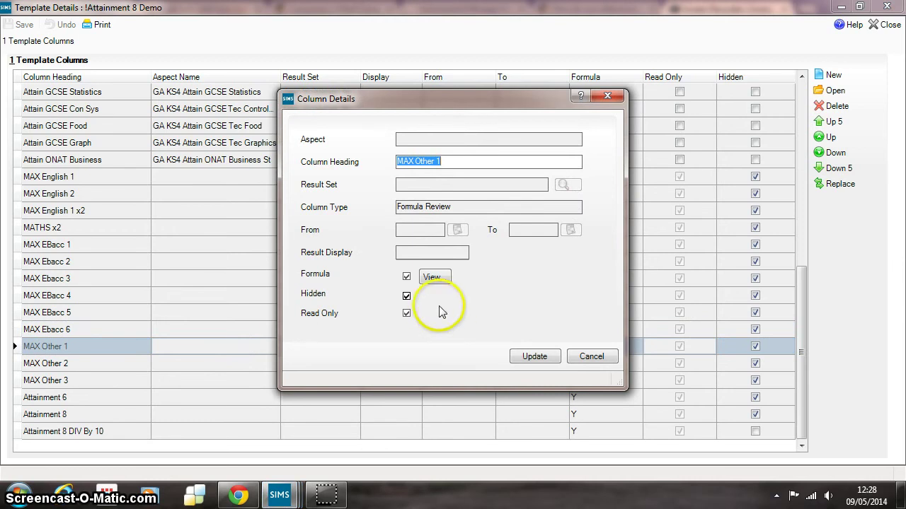
{"action": "left_click", "coordinate": [434, 277]}
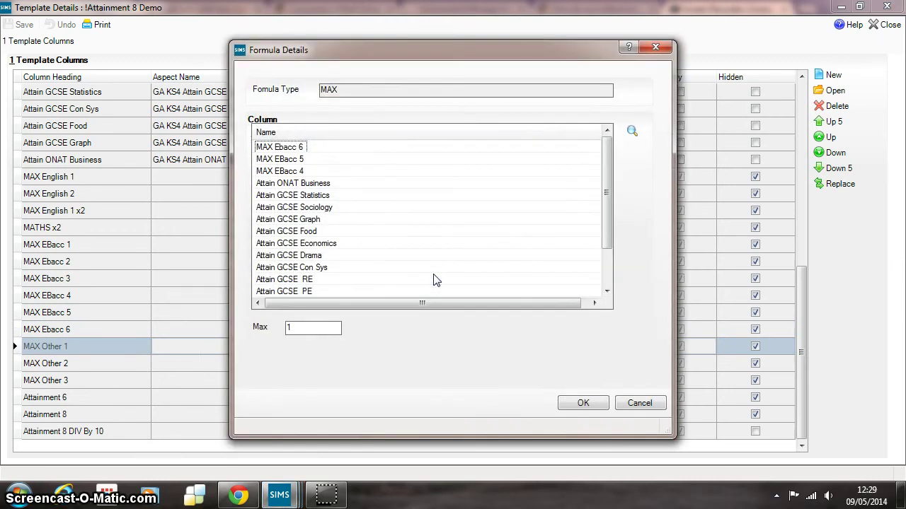
{"action": "left_click", "coordinate": [323, 196]}
{"action": "left_click", "coordinate": [322, 208]}
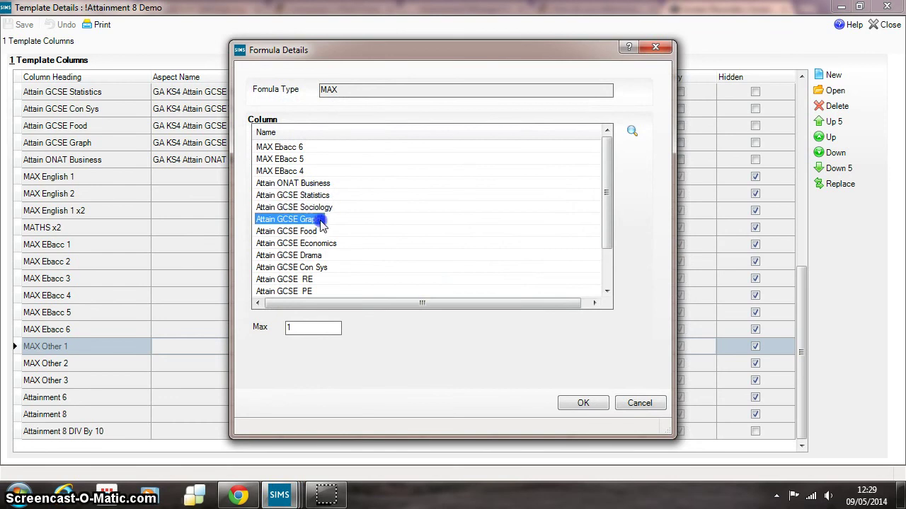
{"action": "left_click", "coordinate": [318, 242]}
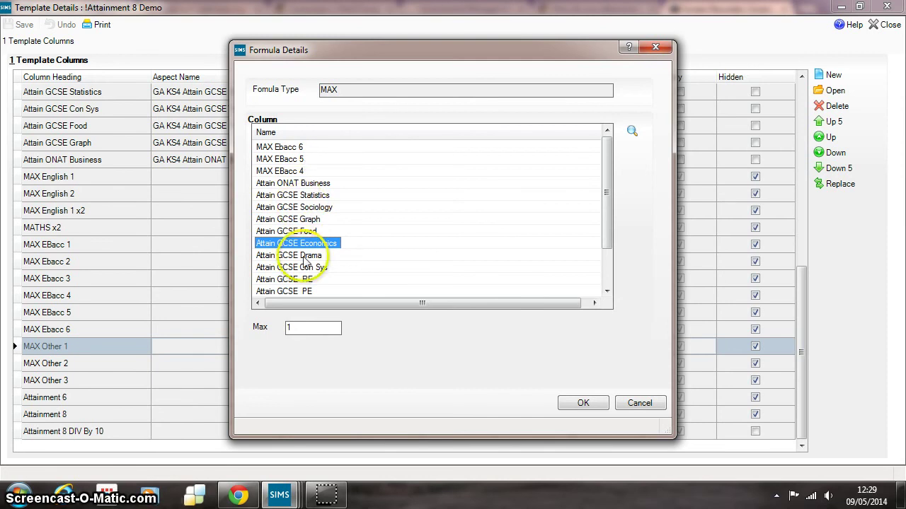
{"action": "left_click", "coordinate": [298, 329]}
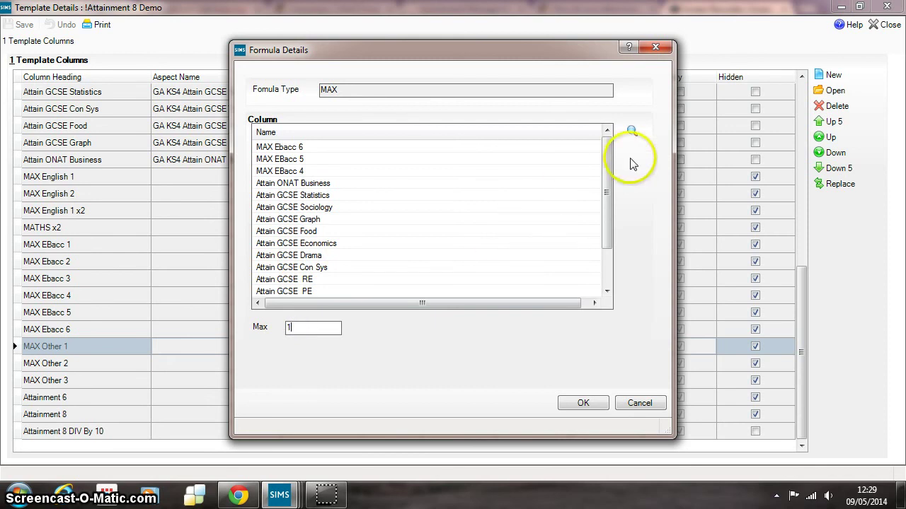
{"action": "mouse_move", "coordinate": [608, 164]}
{"action": "left_mouse_down"}
{"action": "mouse_move", "coordinate": [609, 212]}
{"action": "mouse_move", "coordinate": [609, 156]}
{"action": "left_mouse_up"}
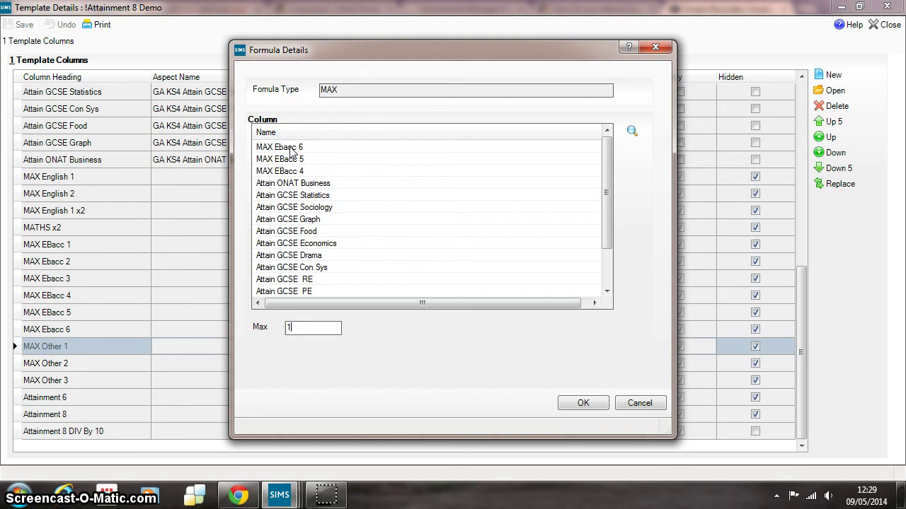
{"action": "left_click", "coordinate": [312, 196]}
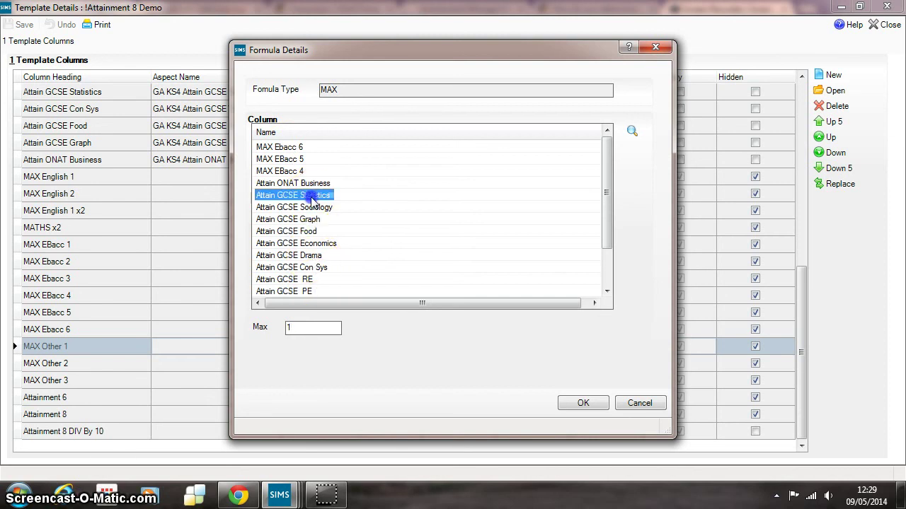
{"action": "left_click", "coordinate": [312, 220]}
{"action": "left_click", "coordinate": [312, 243]}
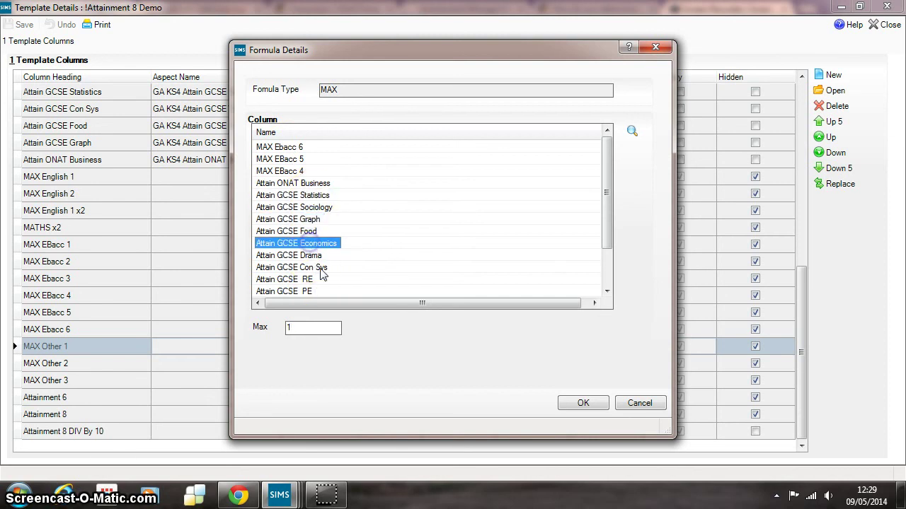
{"action": "left_click", "coordinate": [321, 269]}
{"action": "left_click", "coordinate": [580, 403]}
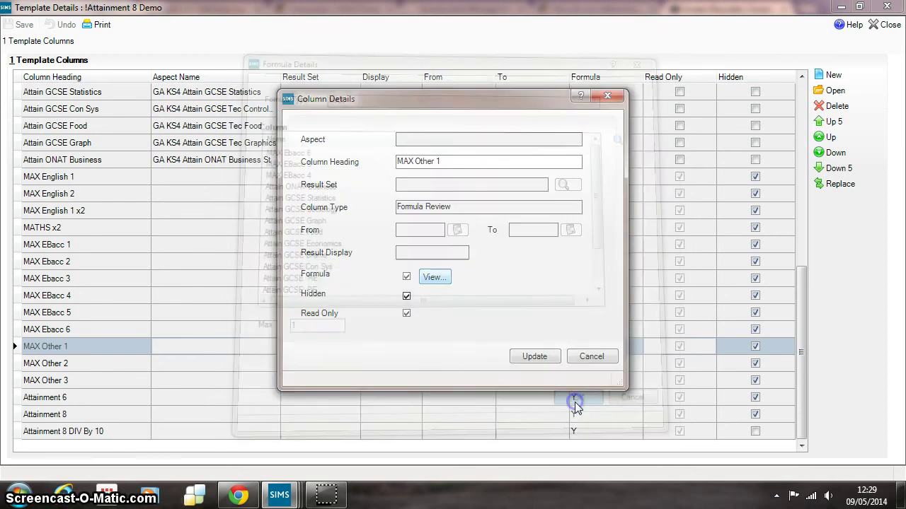
{"action": "left_click", "coordinate": [532, 356]}
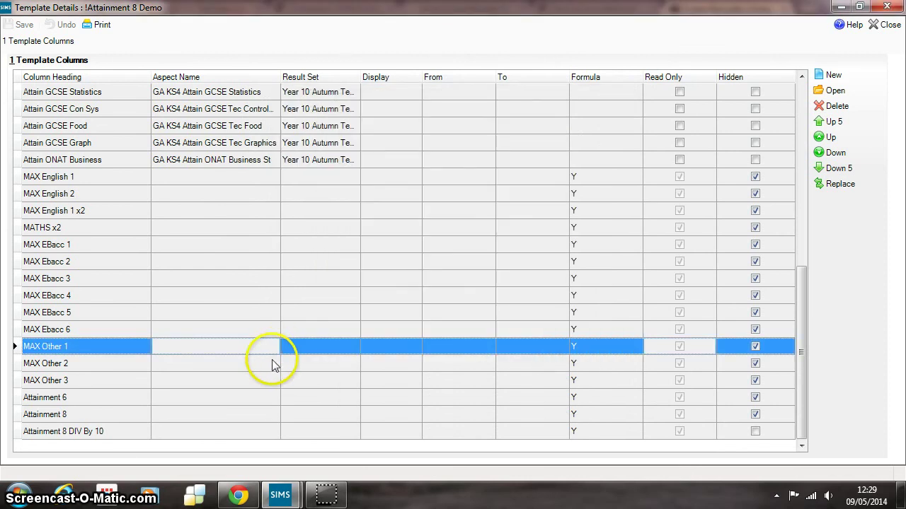
Review the source columns and Max rank in the MAX Other 2 formula and leave its details without updating
{"action": "left_click", "coordinate": [273, 364]}
{"action": "double_click", "coordinate": [273, 364]}
{"action": "left_click", "coordinate": [434, 276]}
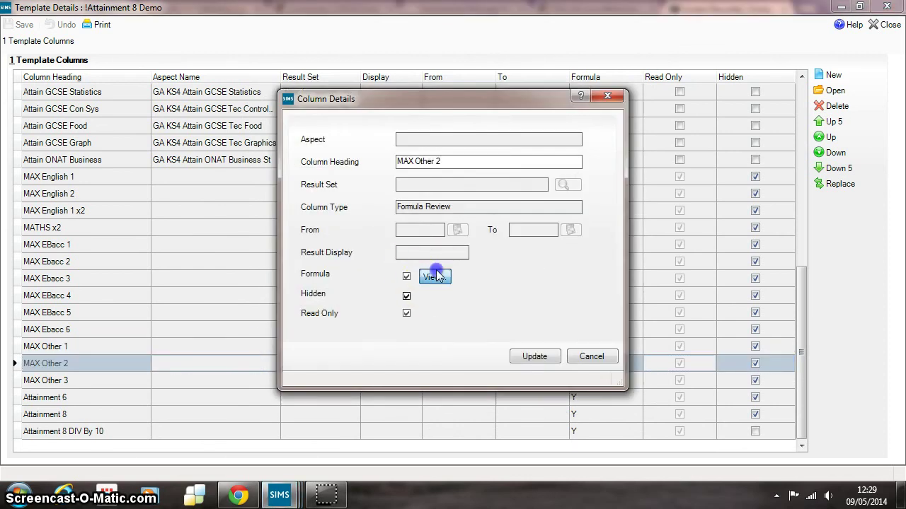
{"action": "left_click", "coordinate": [304, 146]}
{"action": "left_click", "coordinate": [306, 332]}
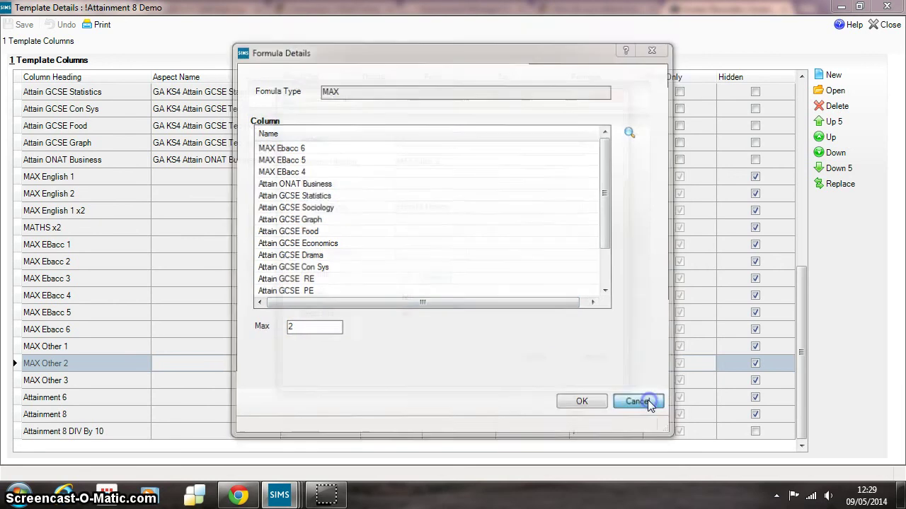
{"action": "left_click", "coordinate": [650, 406]}
{"action": "left_click", "coordinate": [602, 362]}
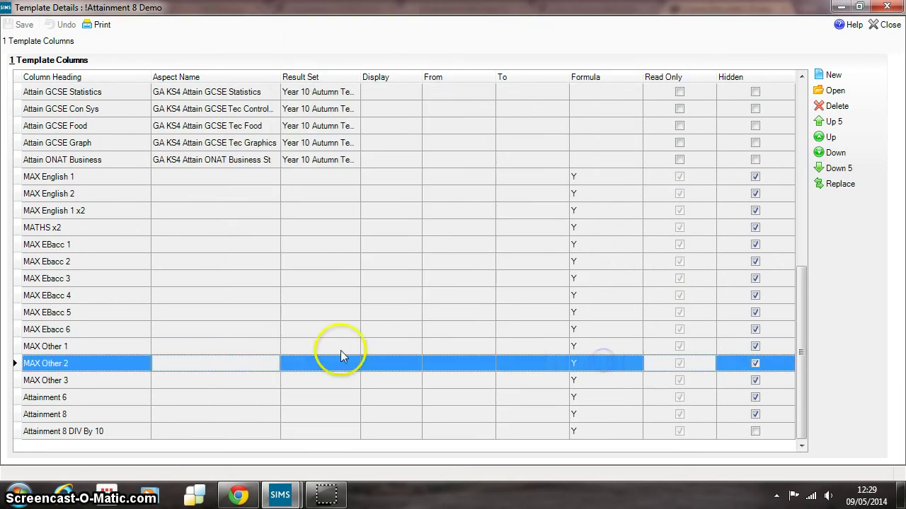
Check the formula of the MAX Other 3 column and leave its details without updating
{"action": "double_click", "coordinate": [313, 382]}
{"action": "left_click", "coordinate": [431, 278]}
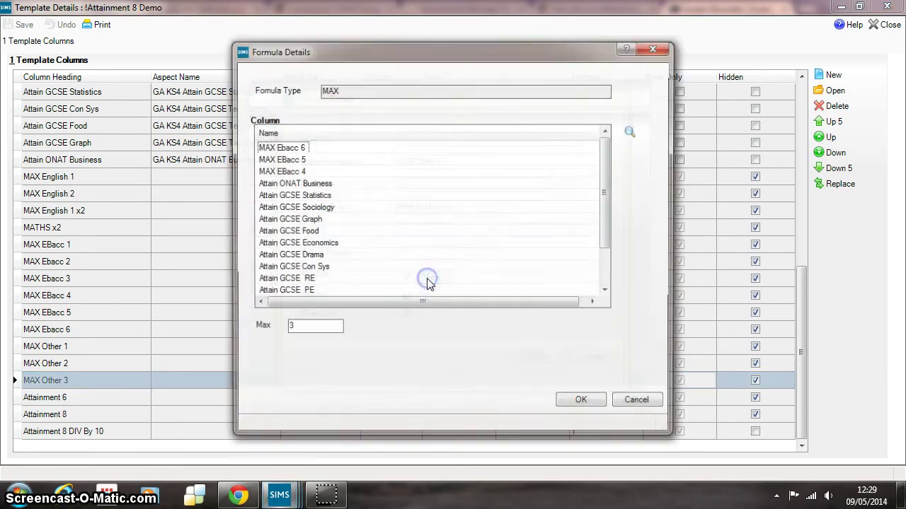
{"action": "left_click", "coordinate": [632, 402]}
{"action": "left_click", "coordinate": [598, 356]}
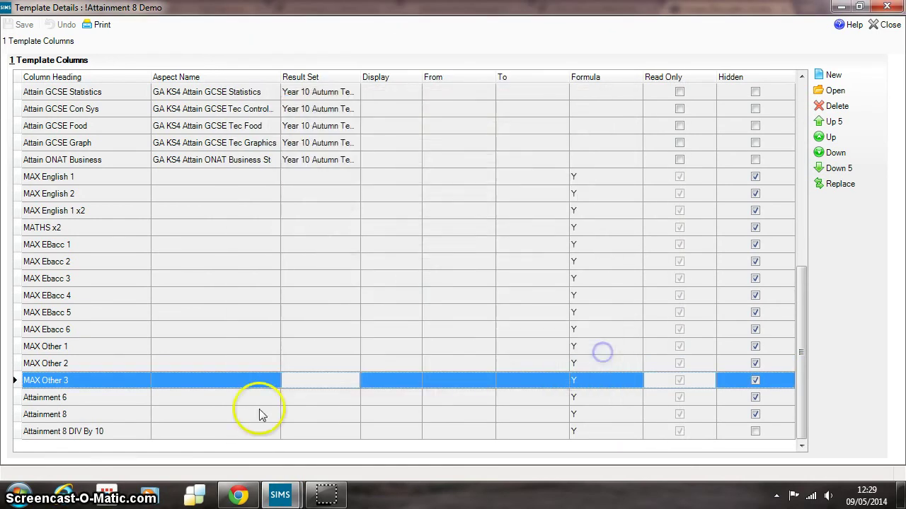
Review which columns the Attainment 6 formula adds together, and close its details with an update
{"action": "left_click", "coordinate": [240, 398]}
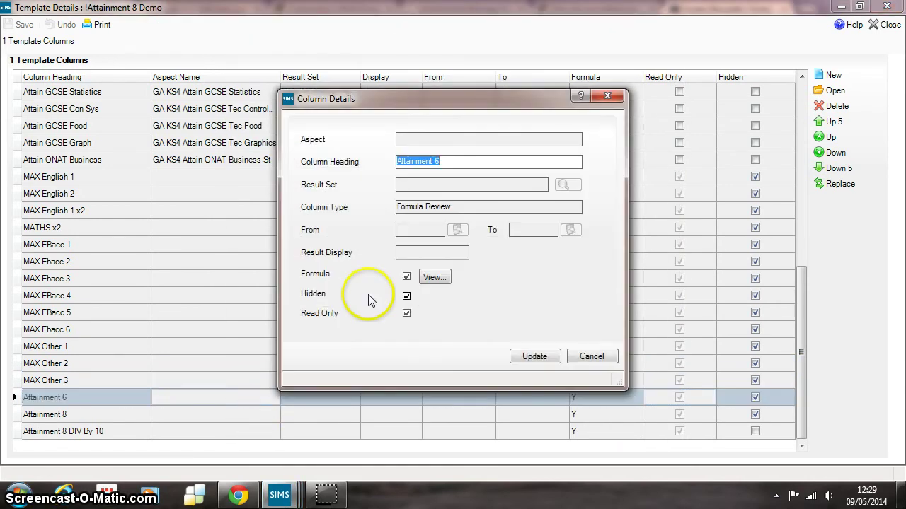
{"action": "left_click", "coordinate": [428, 278]}
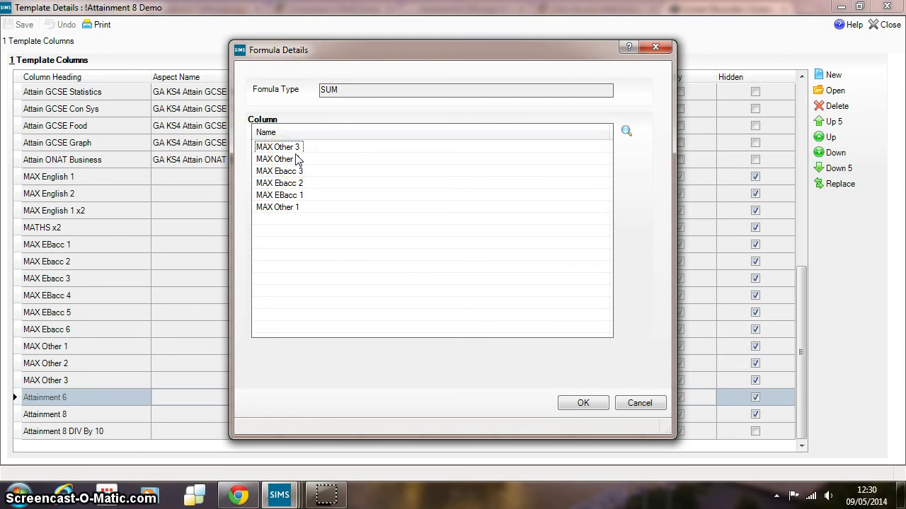
{"action": "left_click", "coordinate": [583, 404]}
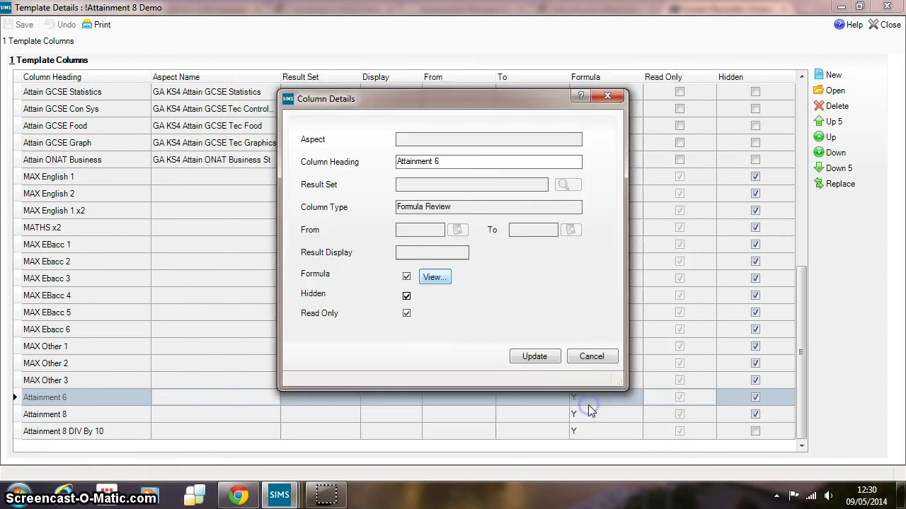
{"action": "left_click", "coordinate": [532, 355]}
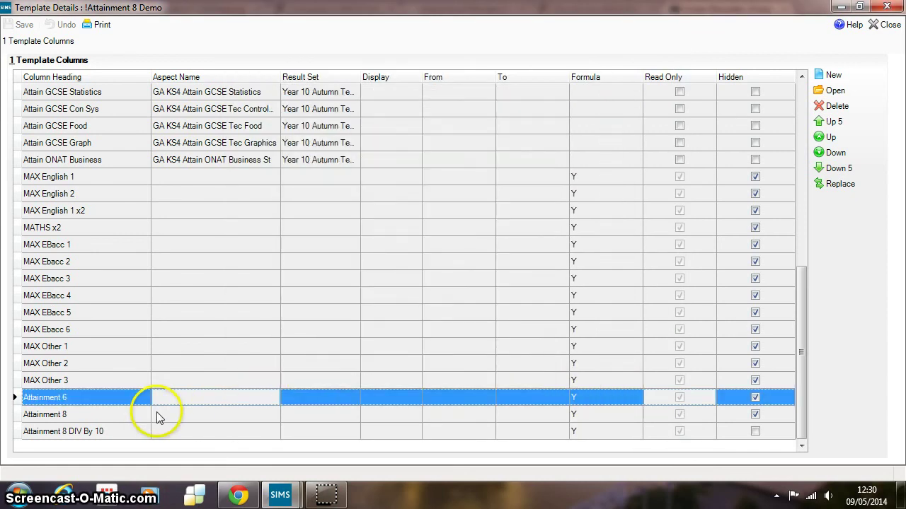
Review which columns the Attainment 8 formula combines, and close its details with an update
{"action": "double_click", "coordinate": [158, 417]}
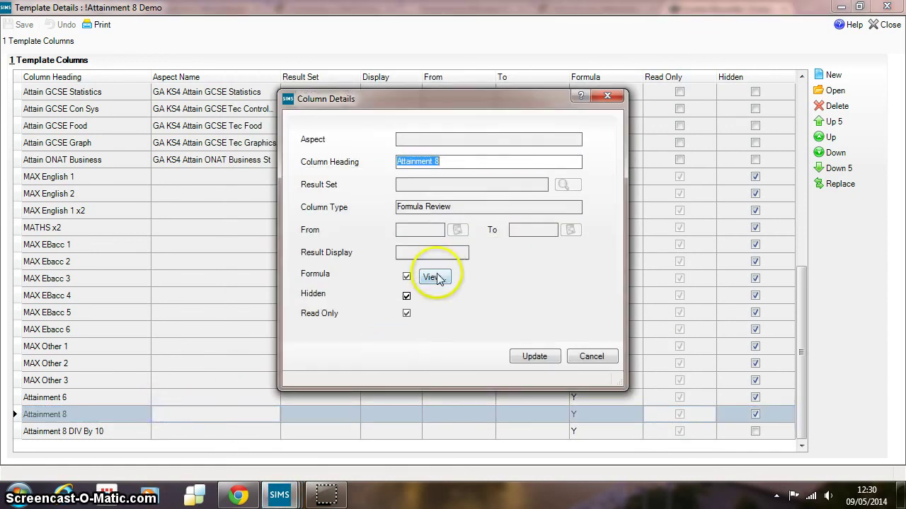
{"action": "left_click", "coordinate": [433, 277]}
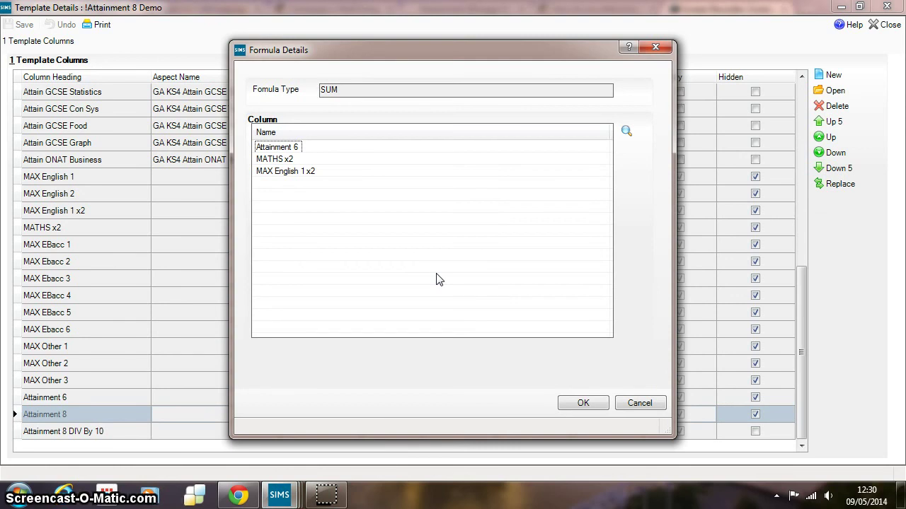
{"action": "left_click", "coordinate": [593, 405]}
{"action": "left_click", "coordinate": [551, 362]}
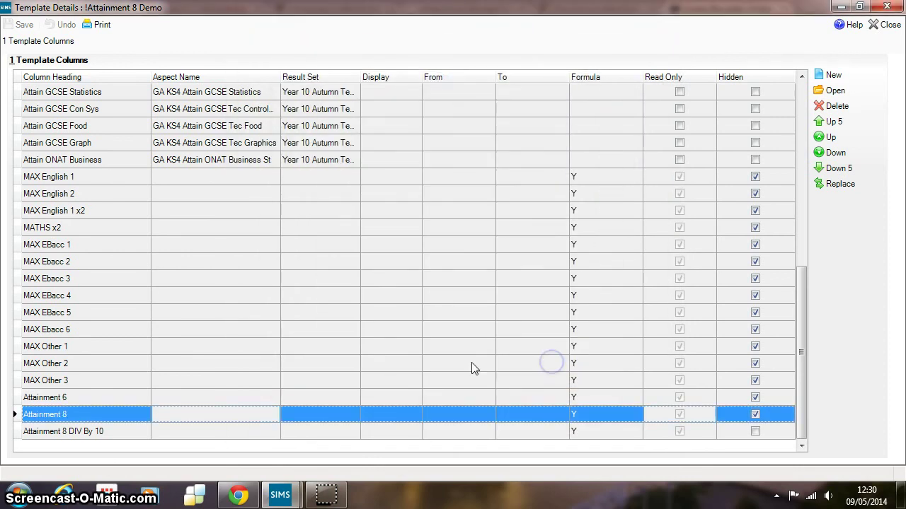
Review the formula type and operands of the Attainment 8 DIV By 10 column, and close its details with an update
{"action": "double_click", "coordinate": [332, 433]}
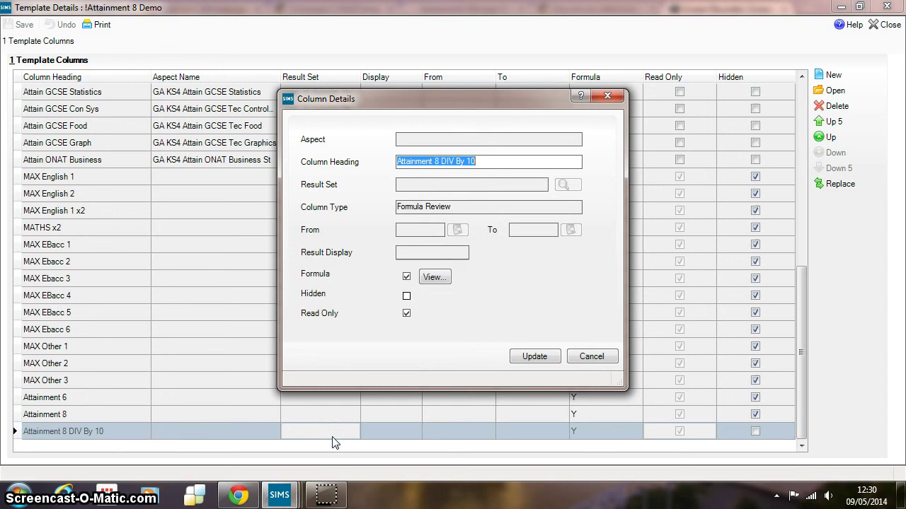
{"action": "left_click", "coordinate": [432, 277]}
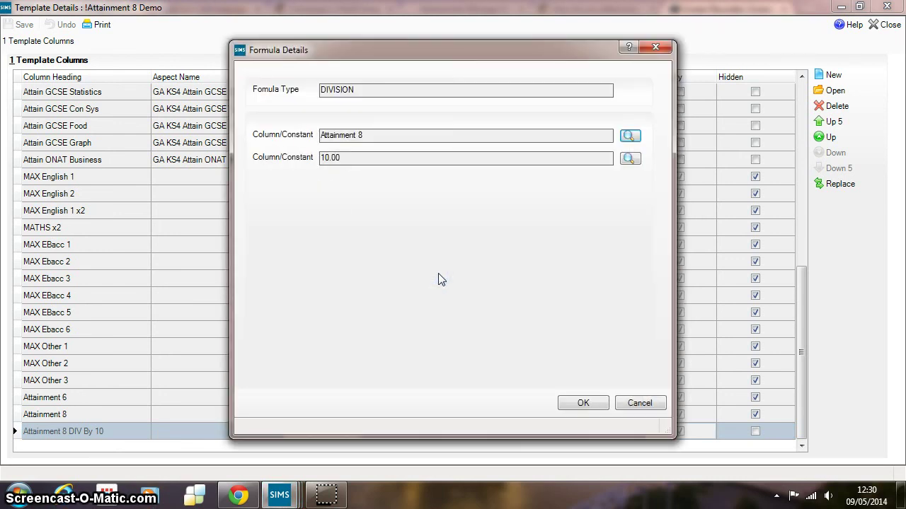
{"action": "left_click", "coordinate": [585, 403]}
{"action": "left_click", "coordinate": [539, 359]}
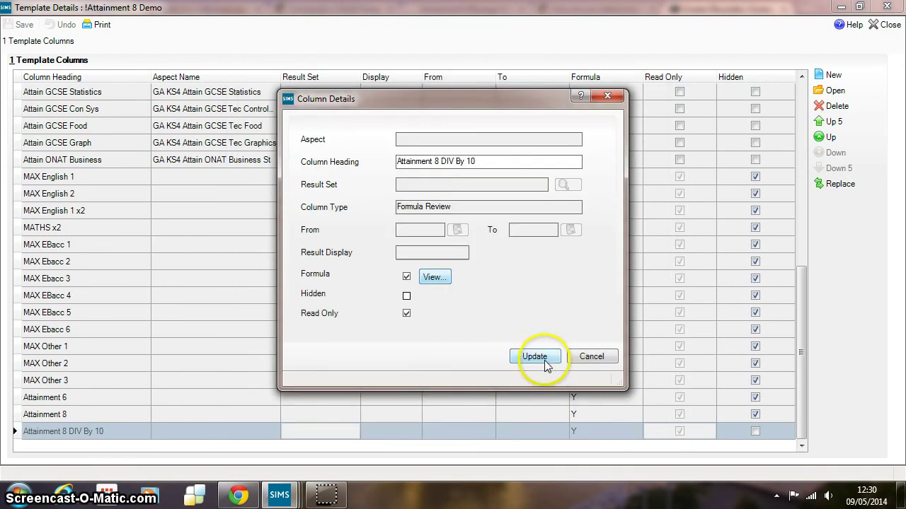
{"action": "left_click", "coordinate": [148, 432]}
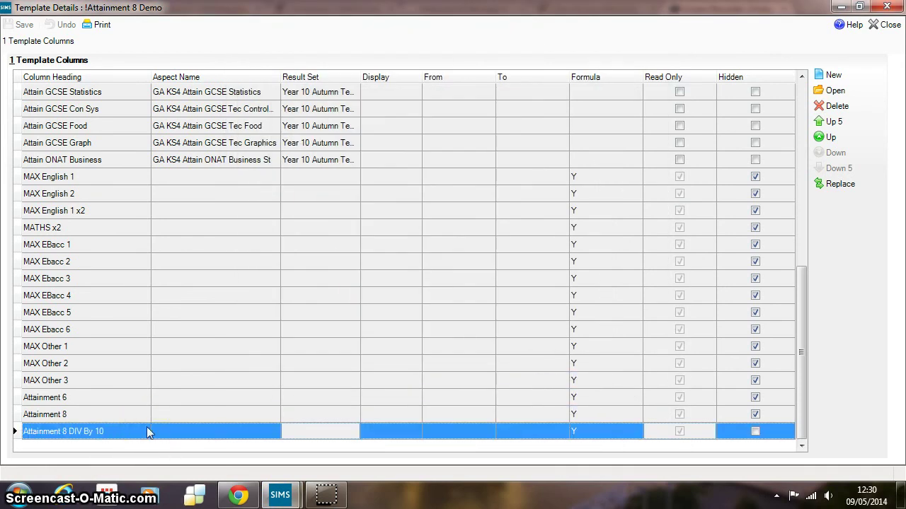